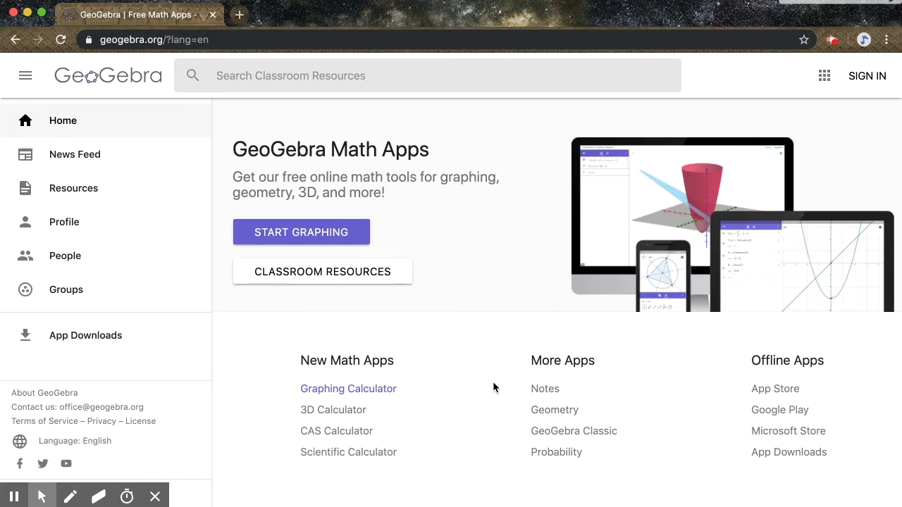
# Open the Graphing Calculator and view its function, letter, Greek and number keyboards.
pyautogui.click(380, 399)
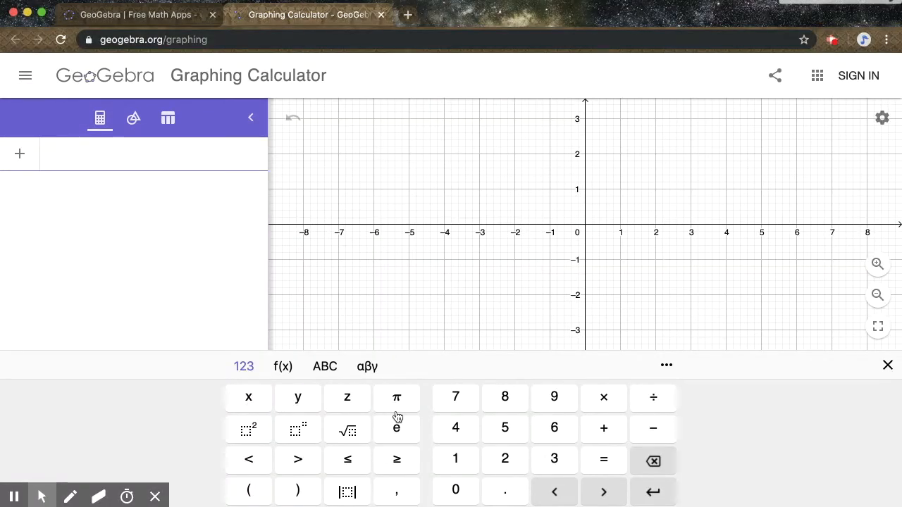
pyautogui.click(284, 368)
pyautogui.click(325, 367)
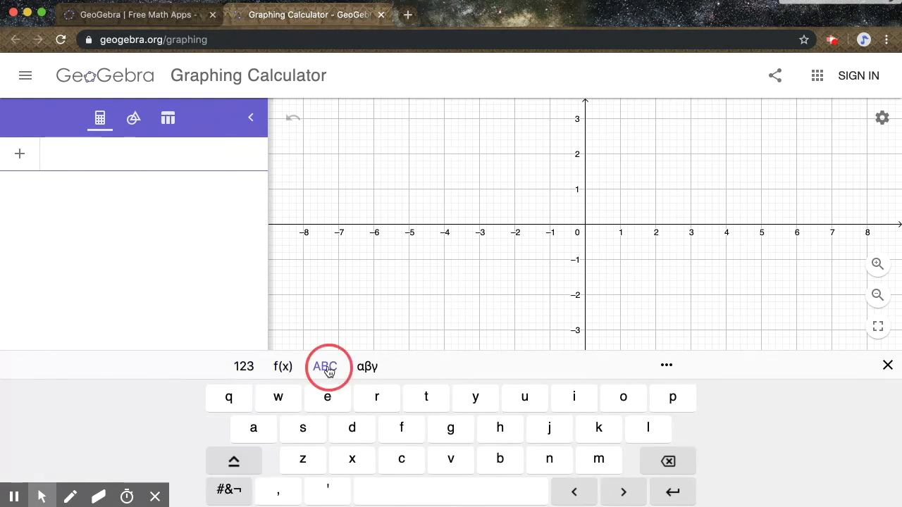
pyautogui.click(372, 370)
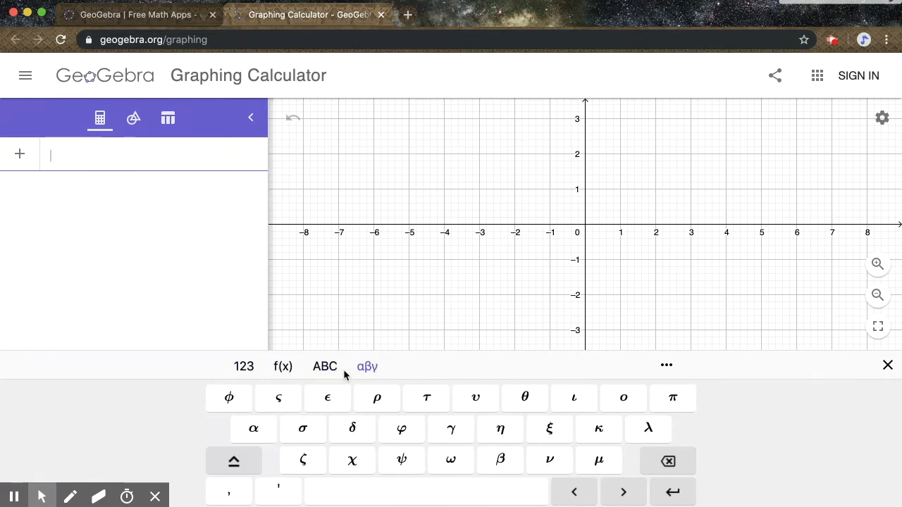
pyautogui.click(244, 371)
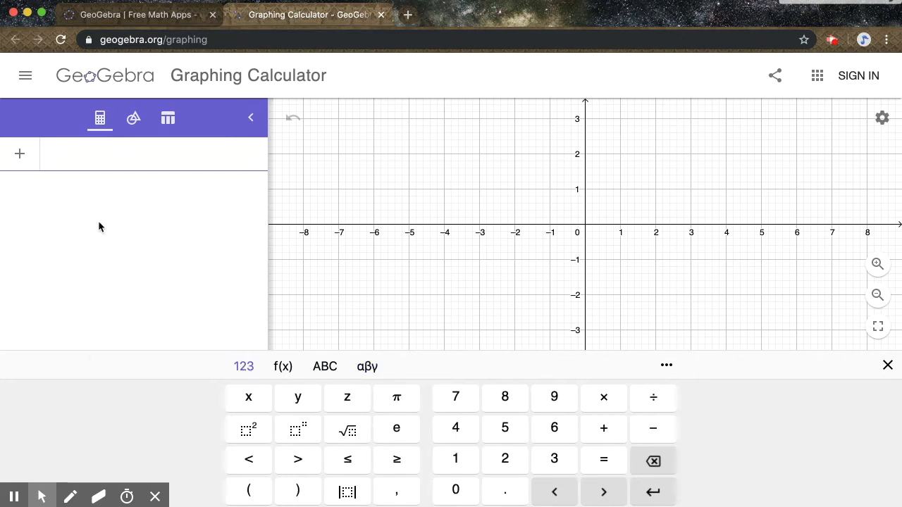
# Examine the full list of drawing tools, from Basic Tools through Measure, Transform and Construct to Circles.
pyautogui.click(134, 120)
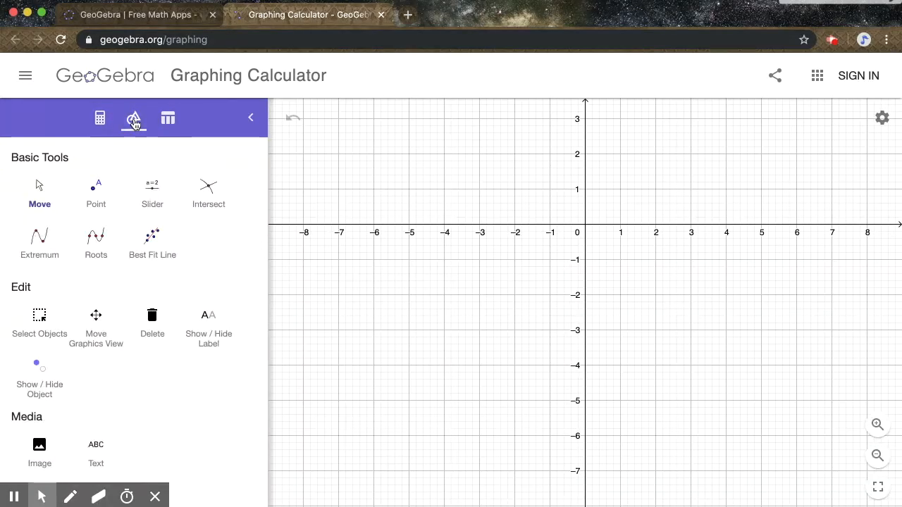
pyautogui.scroll(-2, 147, 246)
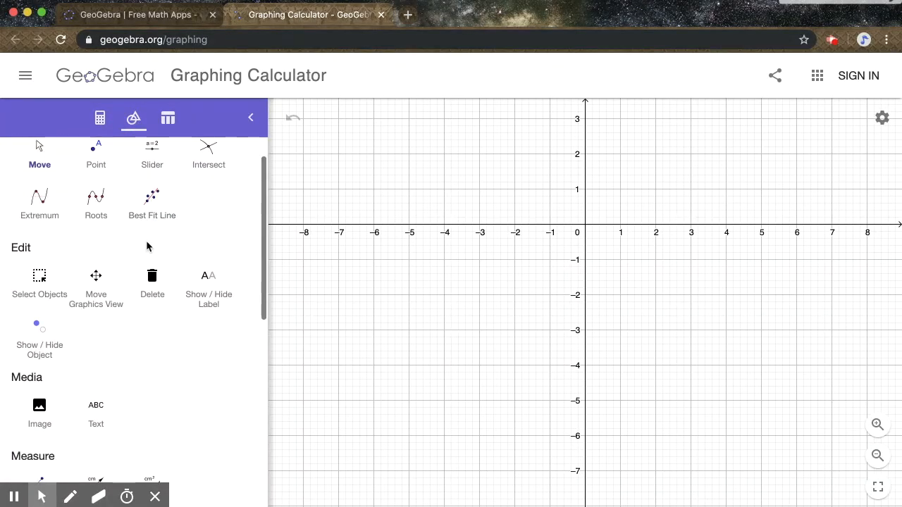
pyautogui.scroll(1, 147, 246)
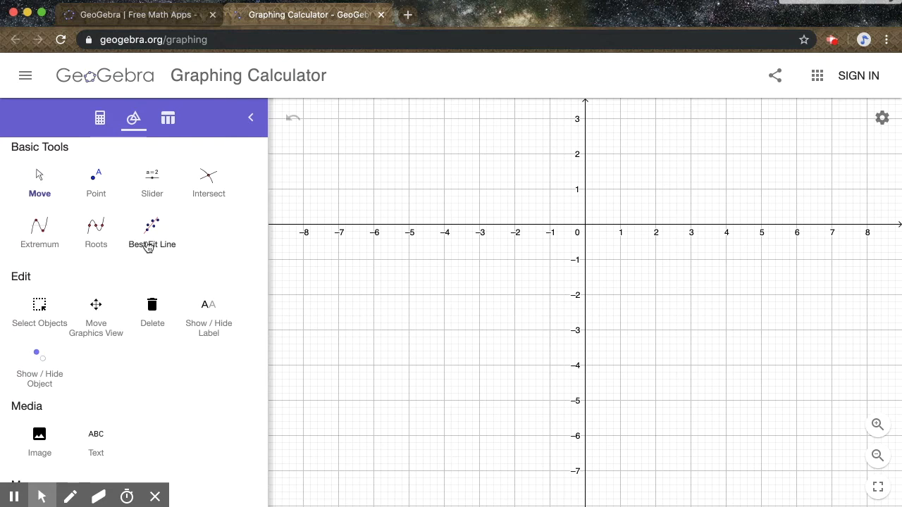
pyautogui.scroll(-2, 147, 246)
pyautogui.scroll(-5, 147, 246)
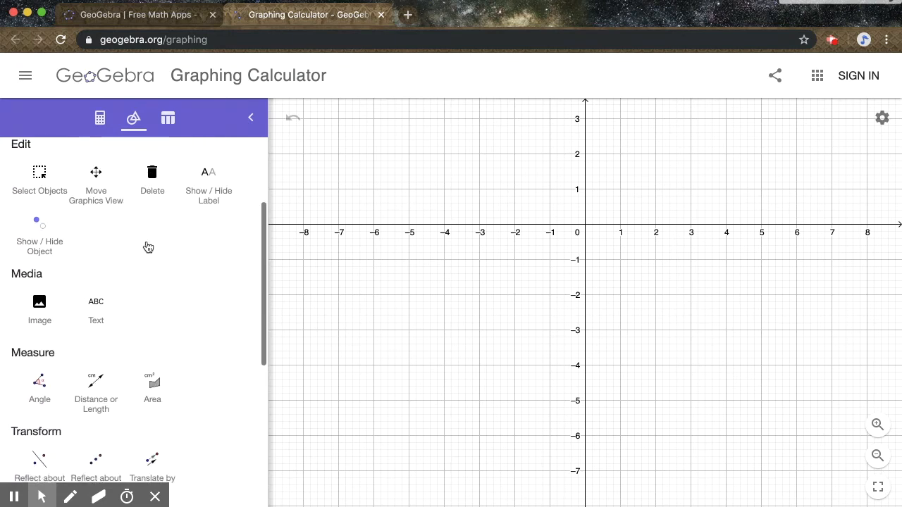
pyautogui.scroll(-7, 147, 246)
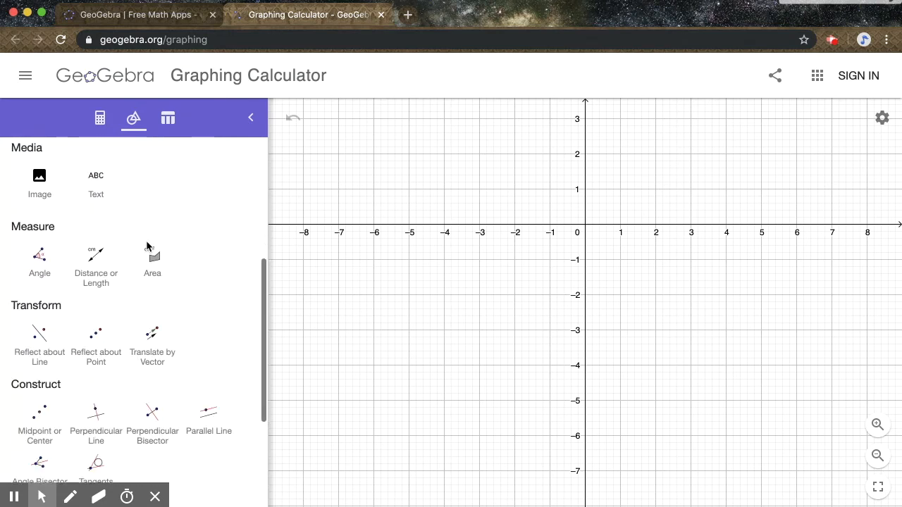
pyautogui.scroll(-4, 148, 246)
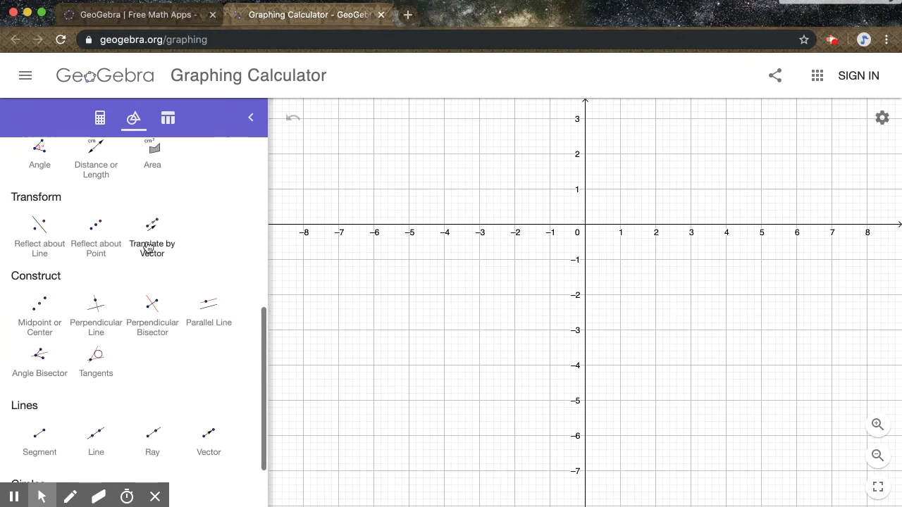
pyautogui.scroll(-3, 148, 246)
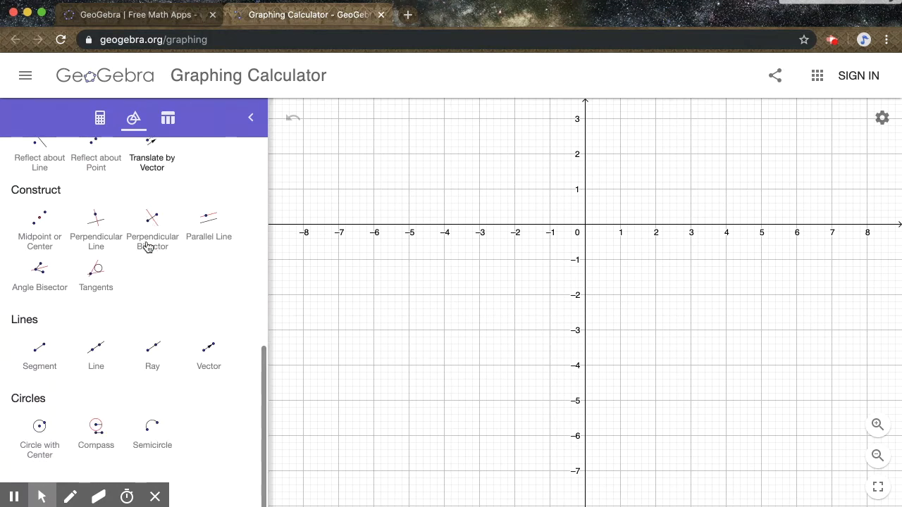
pyautogui.scroll(20, 148, 246)
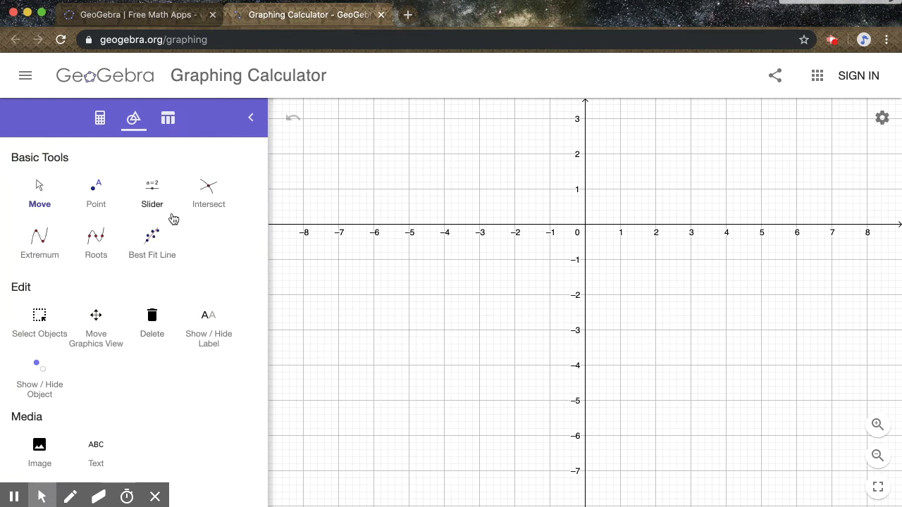
# Look at the table of values view and compare it with the algebra input view.
pyautogui.click(168, 118)
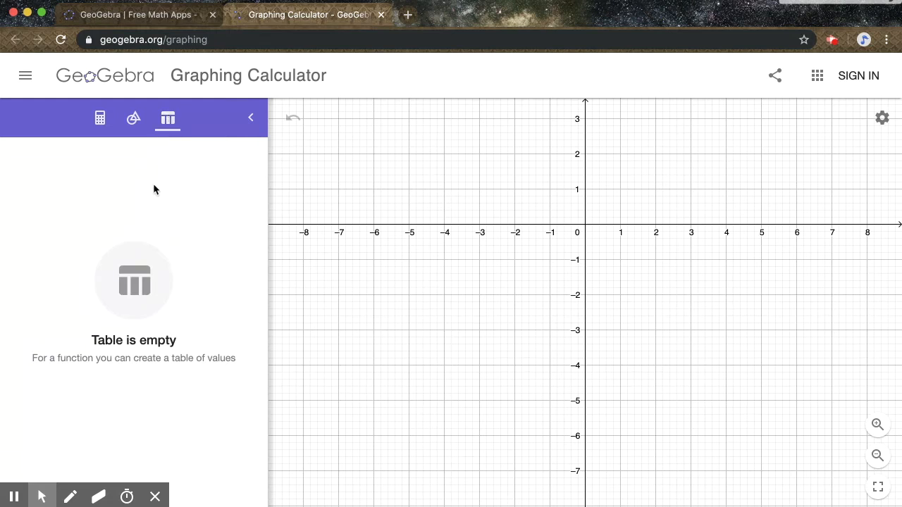
pyautogui.click(101, 122)
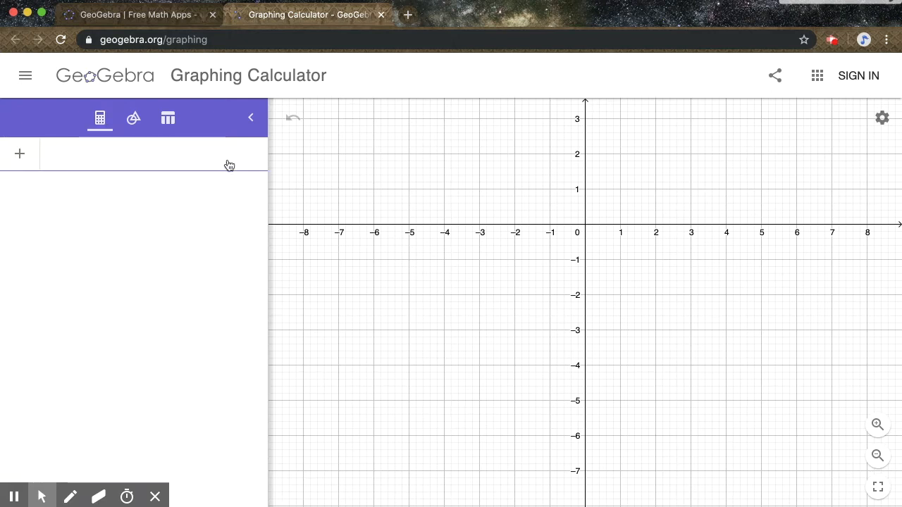
pyautogui.click(173, 124)
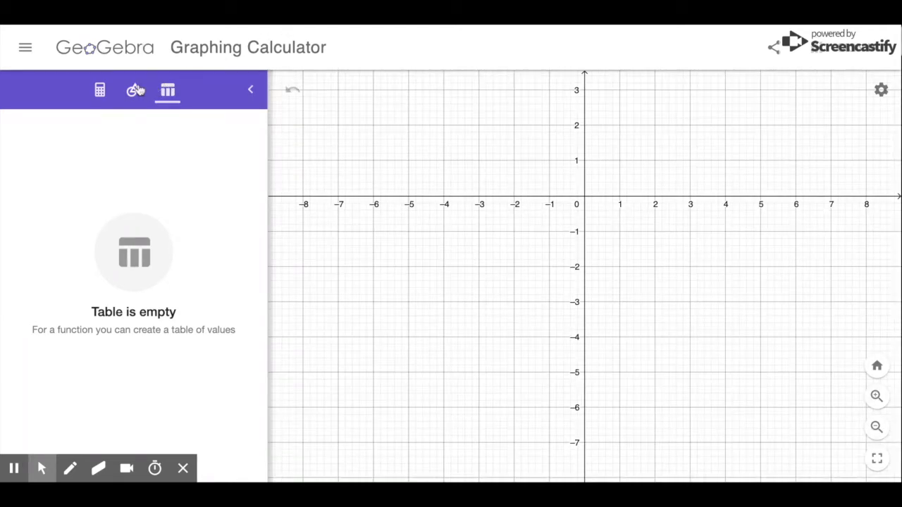
# Draw a vertical segment on the y-axis from (0, 2) to (0, -2) and view its algebra entries.
pyautogui.click(134, 90)
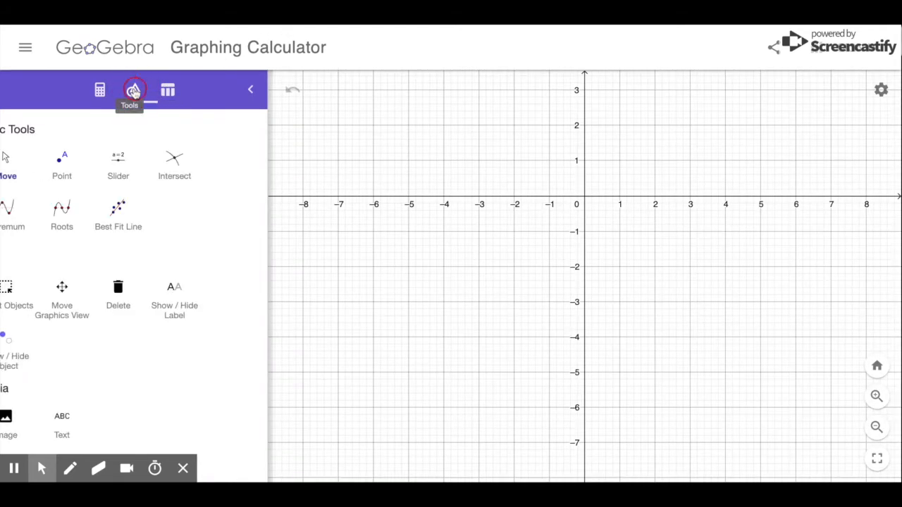
pyautogui.scroll(-1, 109, 265)
pyautogui.scroll(-10, 109, 266)
pyautogui.scroll(-3, 133, 275)
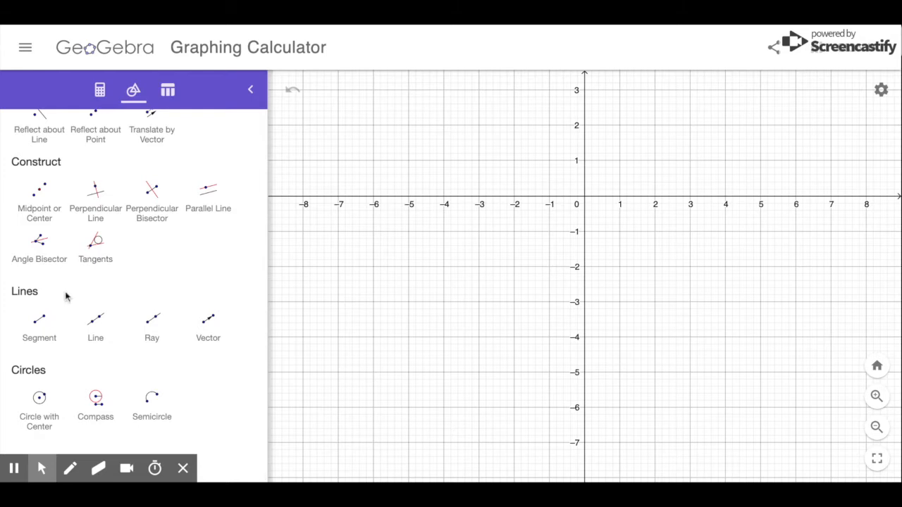
pyautogui.click(41, 328)
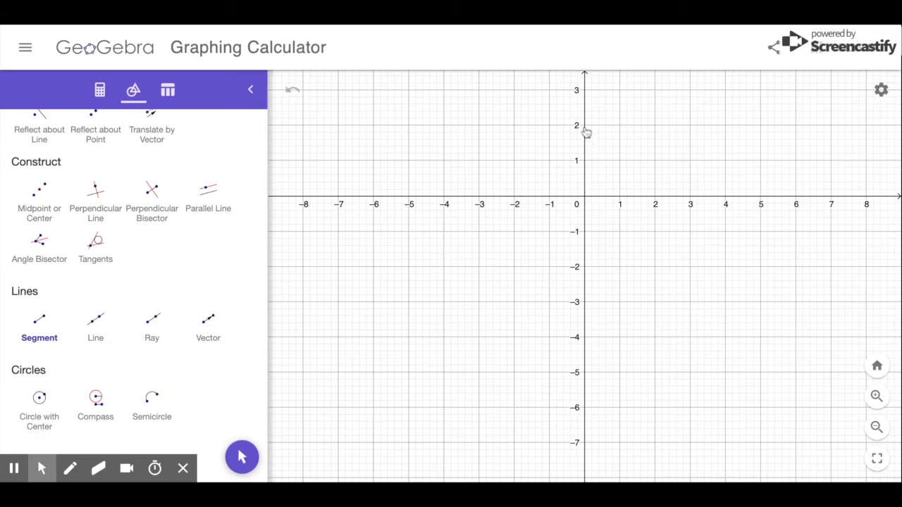
pyautogui.click(584, 127)
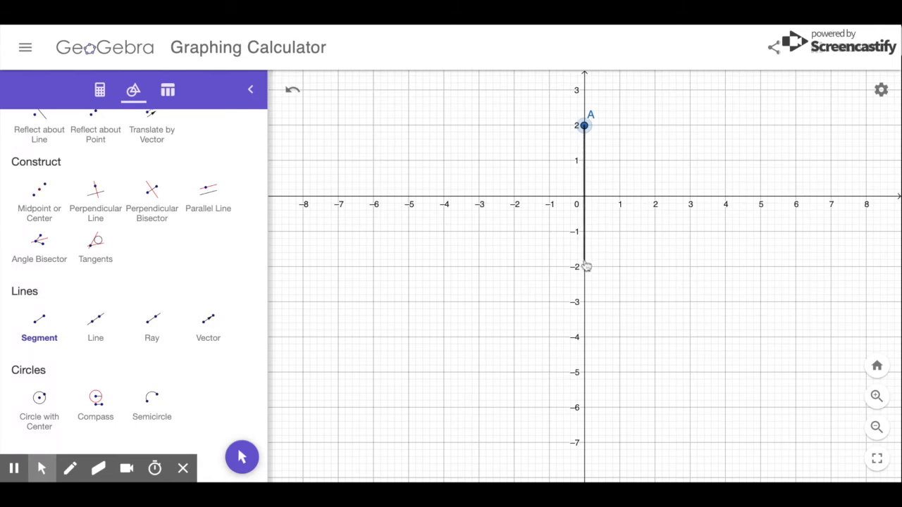
pyautogui.click(584, 268)
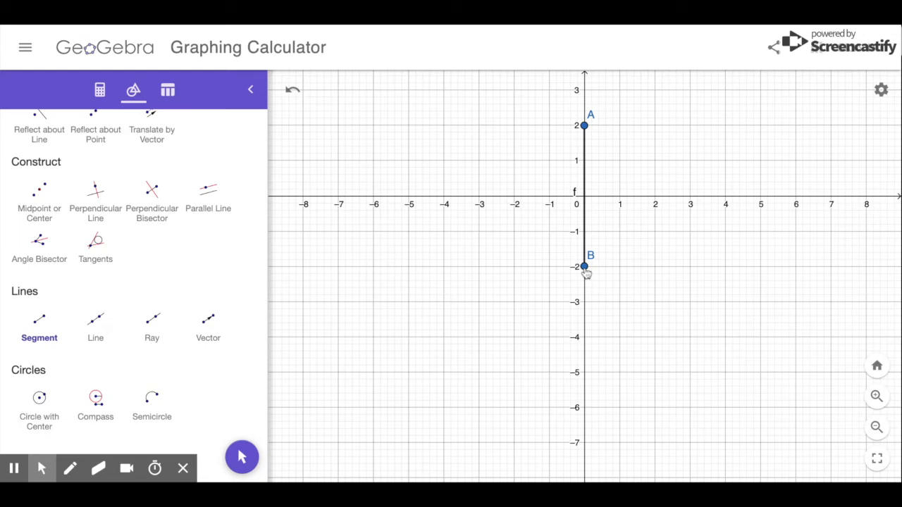
pyautogui.click(100, 92)
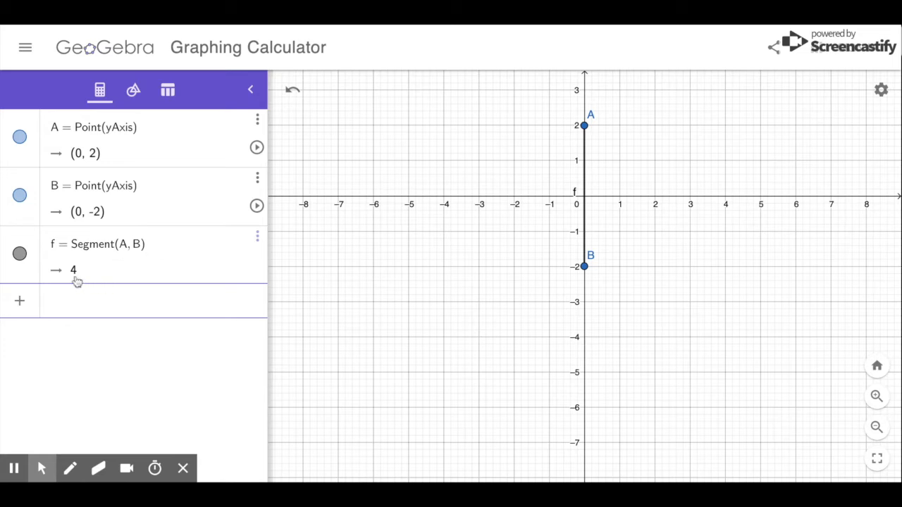
# Move the segment's upper endpoint A to (0, 3) and its lower endpoint B to (0, 1).
pyautogui.click(133, 92)
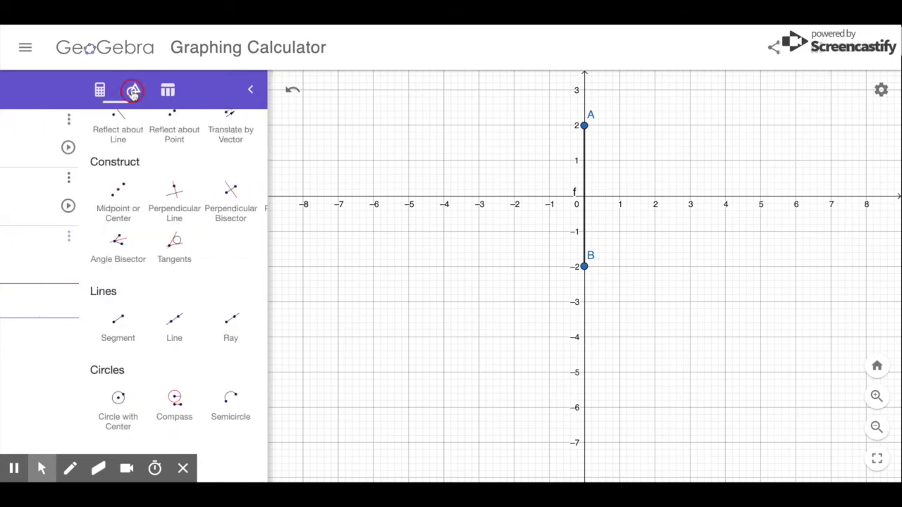
pyautogui.scroll(5, 94, 269)
pyautogui.scroll(5, 94, 275)
pyautogui.click(39, 161)
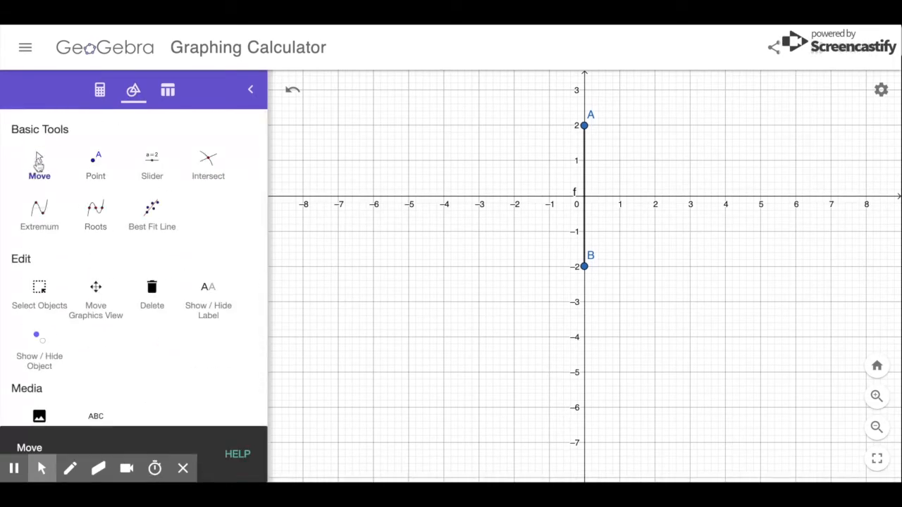
pyautogui.click(585, 126)
pyautogui.moveTo(587, 128); pyautogui.dragTo(585, 90)
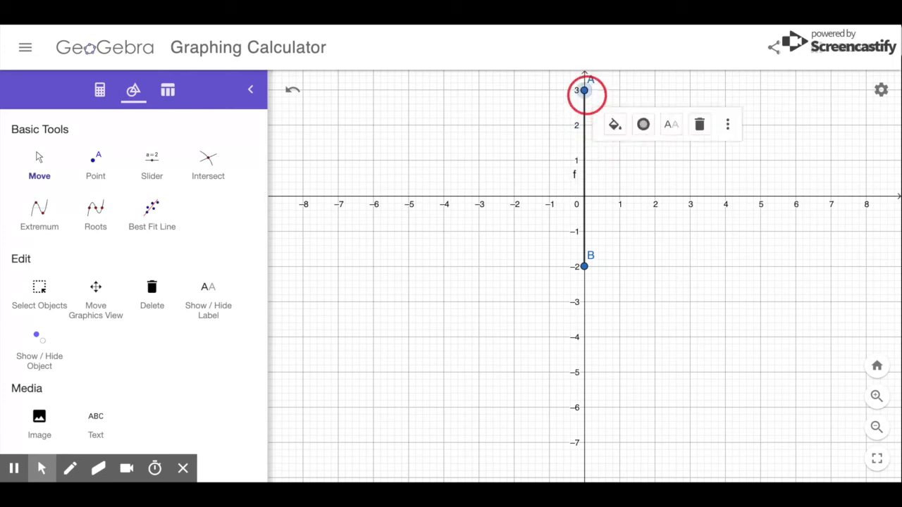
pyautogui.moveTo(584, 267); pyautogui.dragTo(584, 161)
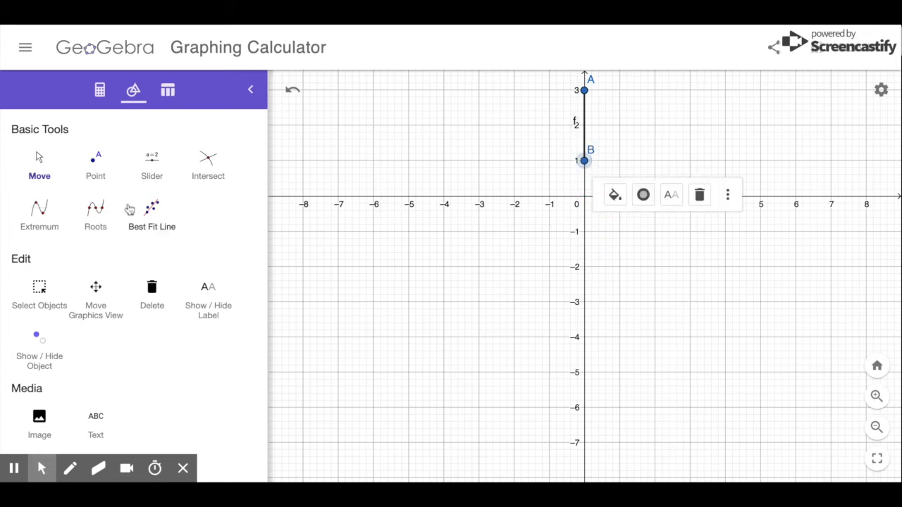
# Draw two short arm segments slanting upward to either side from a shared point at about (0, 2.3) on the vertical segment.
pyautogui.scroll(-5, 85, 274)
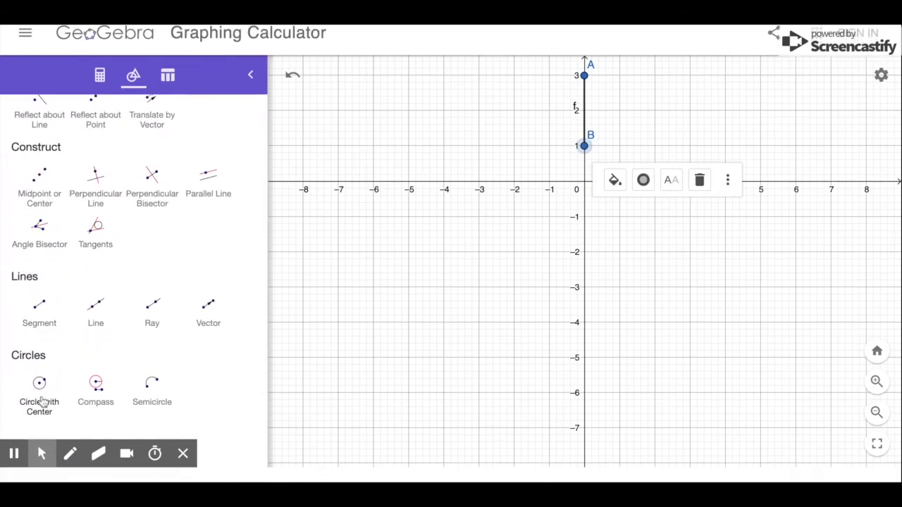
pyautogui.click(39, 320)
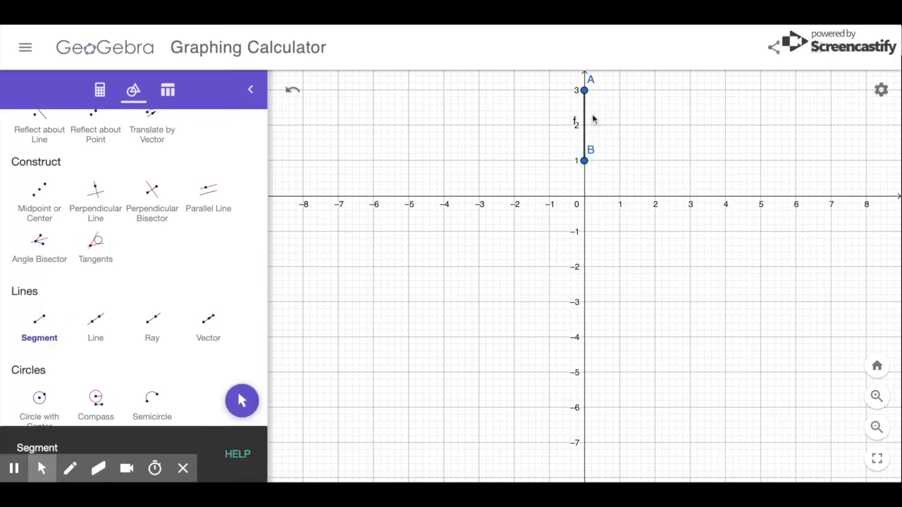
pyautogui.click(585, 115)
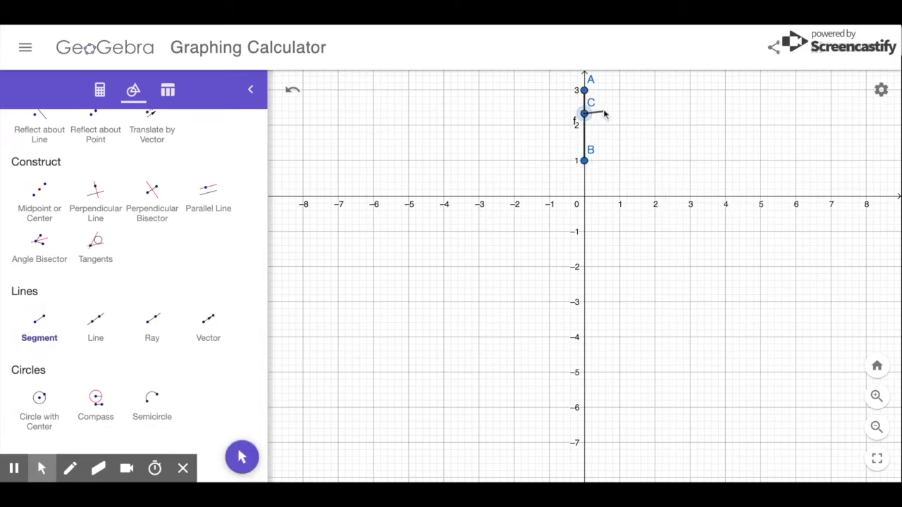
pyautogui.click(603, 103)
pyautogui.click(585, 115)
pyautogui.click(561, 101)
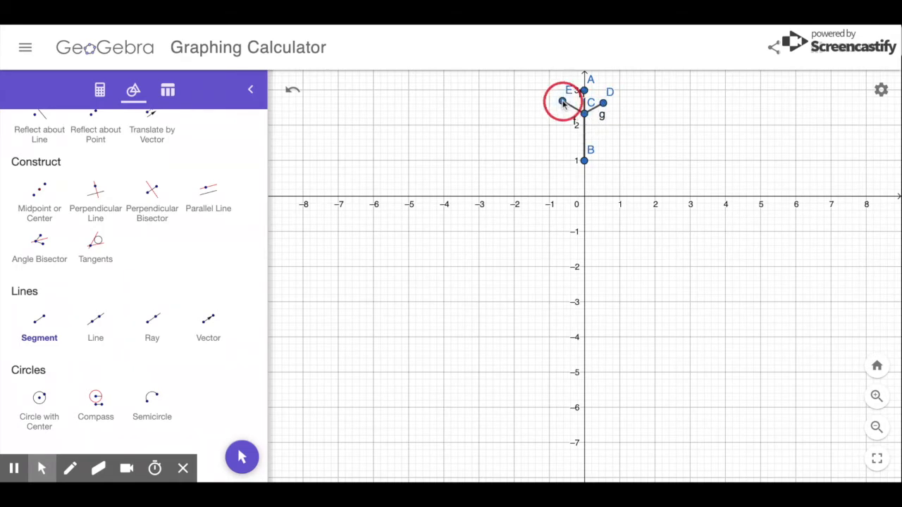
# Draw two short leg segments from point B, ending at about (0.5, 0.6) and (-0.5, 0.5).
pyautogui.click(585, 161)
pyautogui.click(602, 175)
pyautogui.click(584, 161)
pyautogui.click(567, 177)
# Enlarge the graphics view slightly and shift it downward with the Move tool until the y-axis shows past 5.
pyautogui.scroll(1, 616, 167)
pyautogui.scroll(1, 615, 167)
pyautogui.scroll(10, 137, 282)
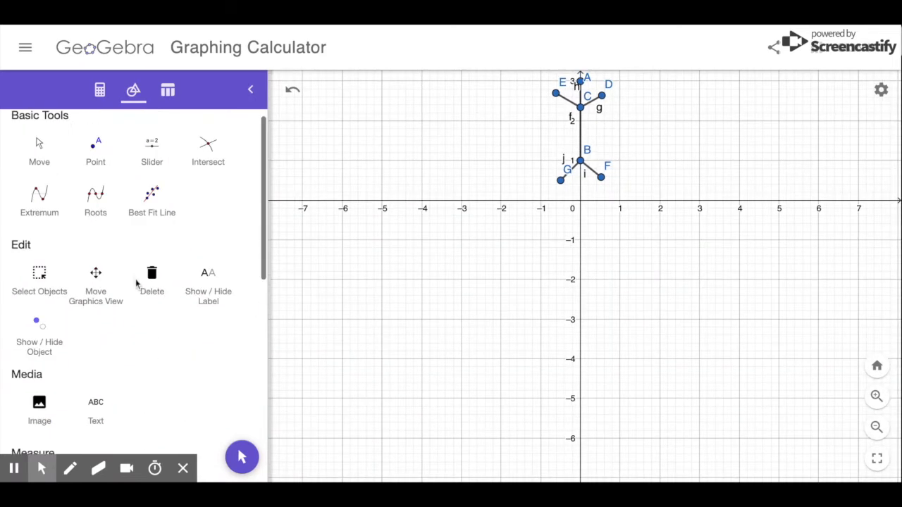
pyautogui.click(57, 165)
pyautogui.click(503, 139)
pyautogui.moveTo(503, 138); pyautogui.dragTo(494, 238)
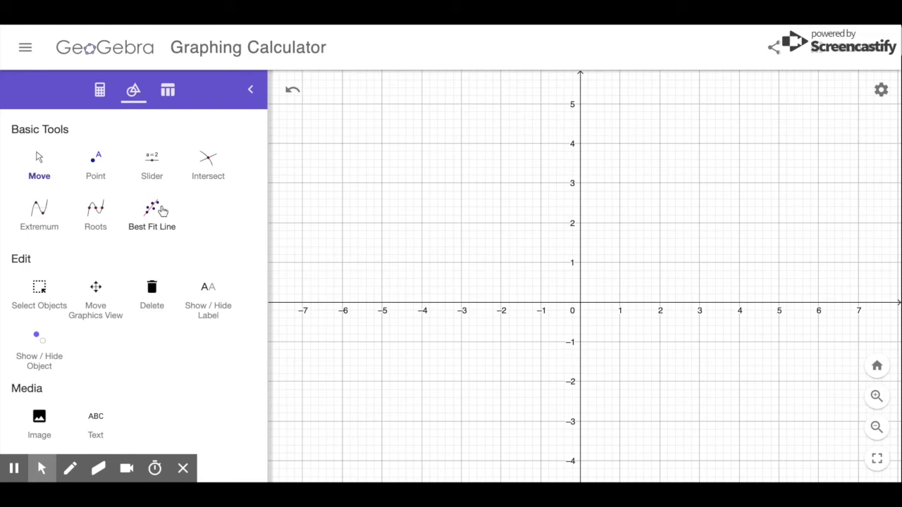
# Draw a circle centred on the y-axis at (0, 3) through a point at about (0.8, 2.4).
pyautogui.scroll(-5, 161, 210)
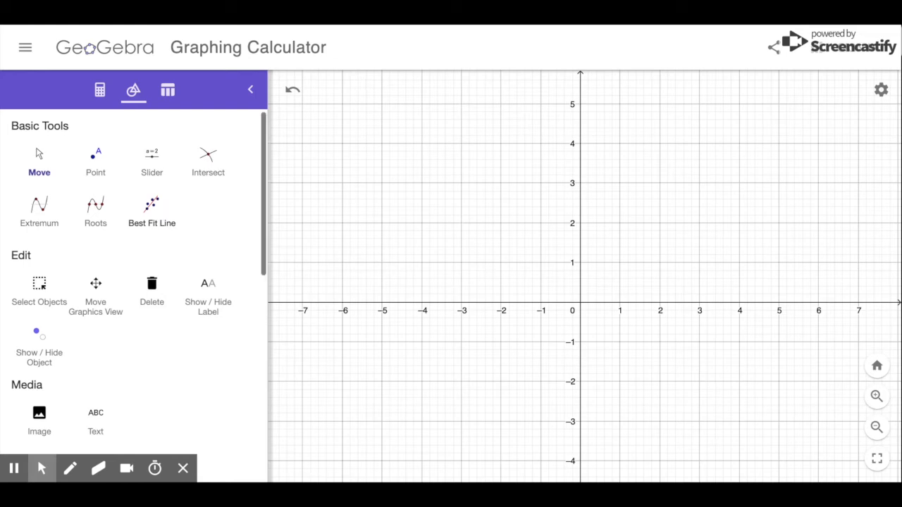
pyautogui.scroll(-2, 158, 208)
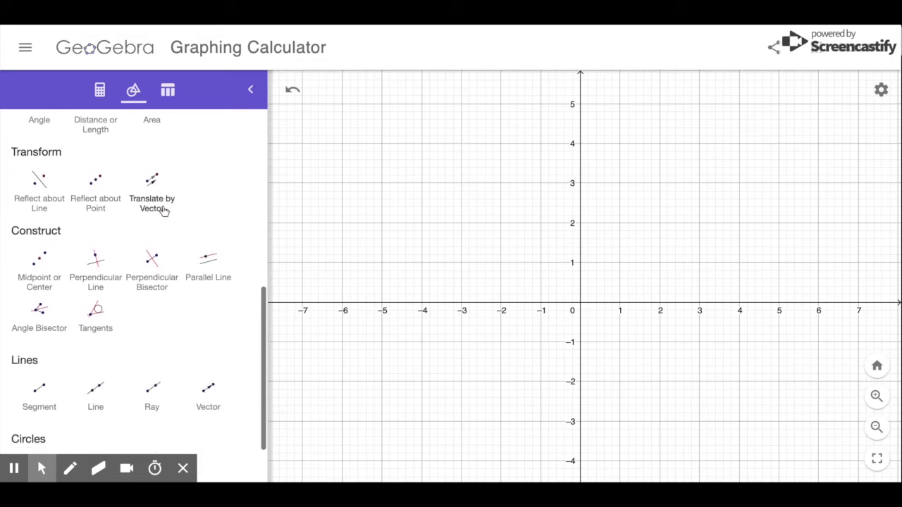
pyautogui.scroll(-2, 161, 210)
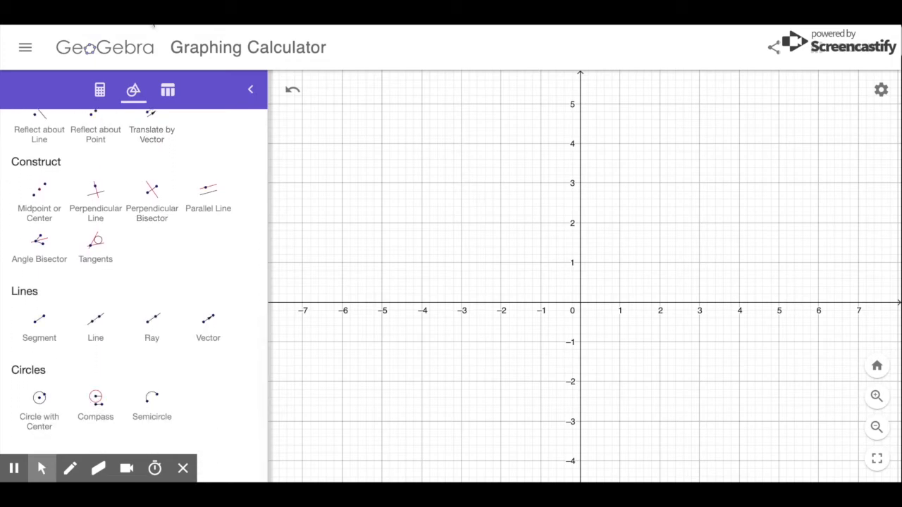
pyautogui.scroll(-1, 150, 256)
pyautogui.click(40, 406)
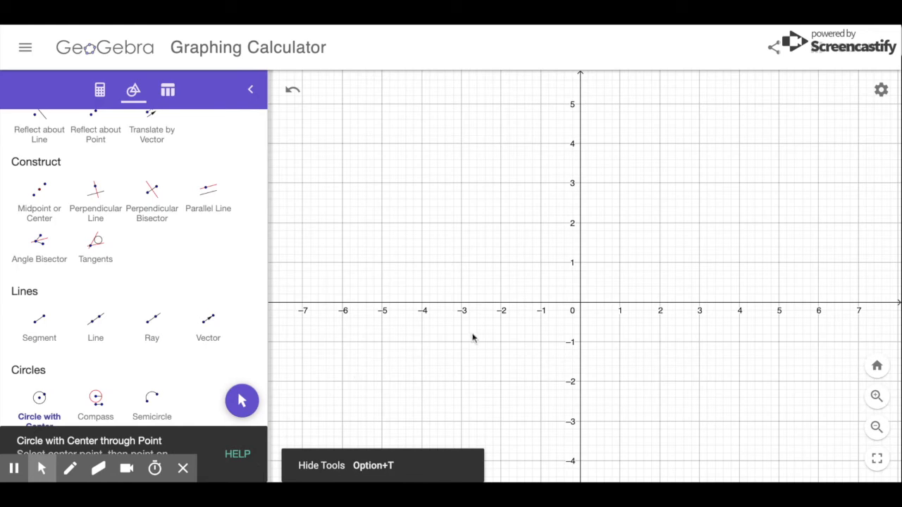
pyautogui.click(580, 184)
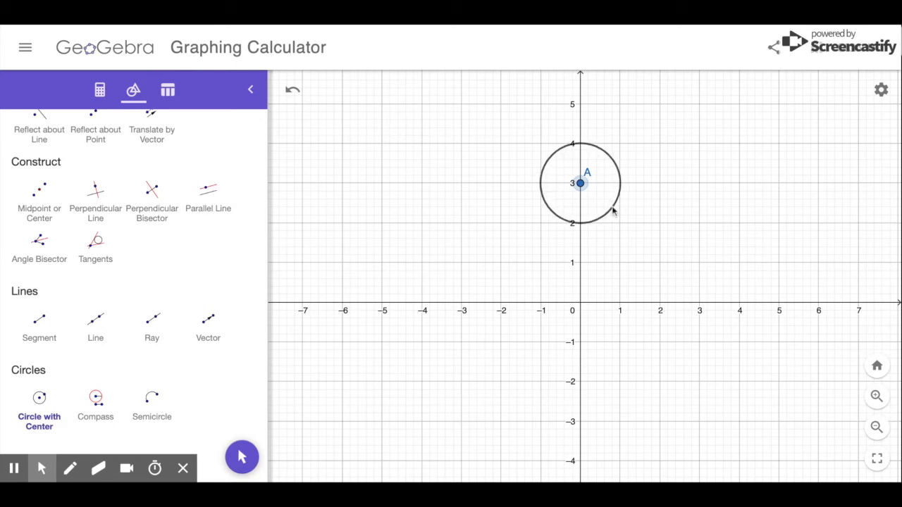
pyautogui.click(611, 208)
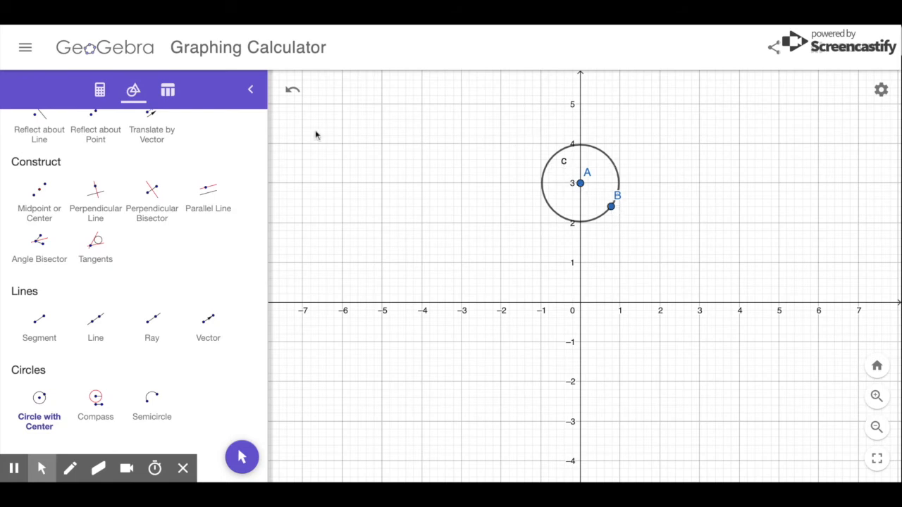
# Reduce the point size of the circle's centre A to the minimum in its style settings.
pyautogui.click(101, 92)
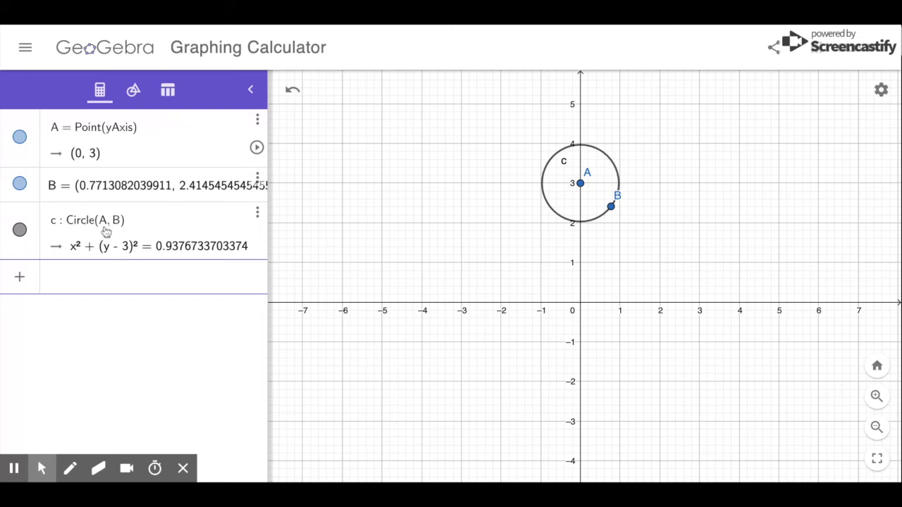
pyautogui.click(580, 186)
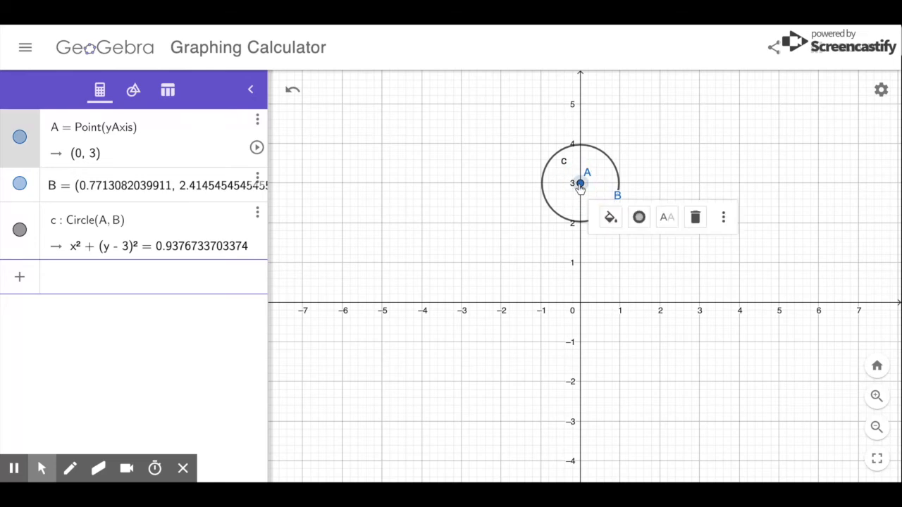
pyautogui.click(639, 218)
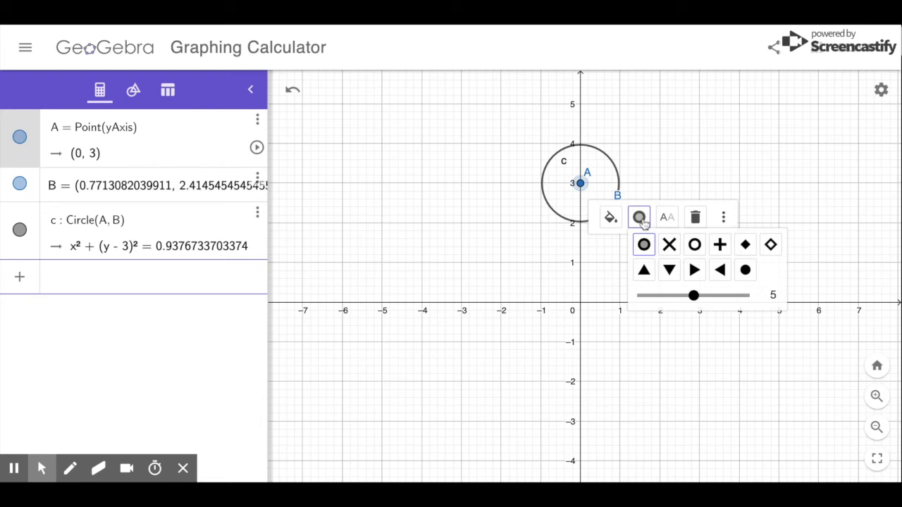
pyautogui.click(722, 218)
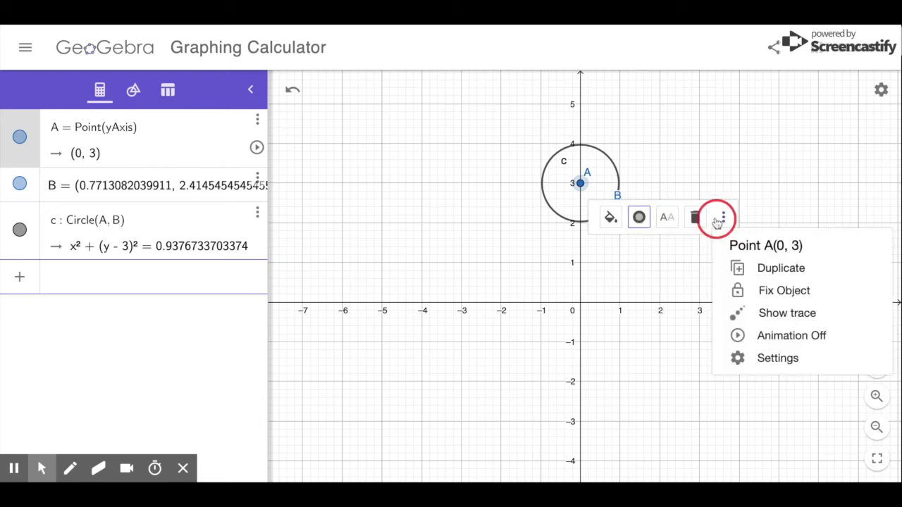
pyautogui.click(782, 357)
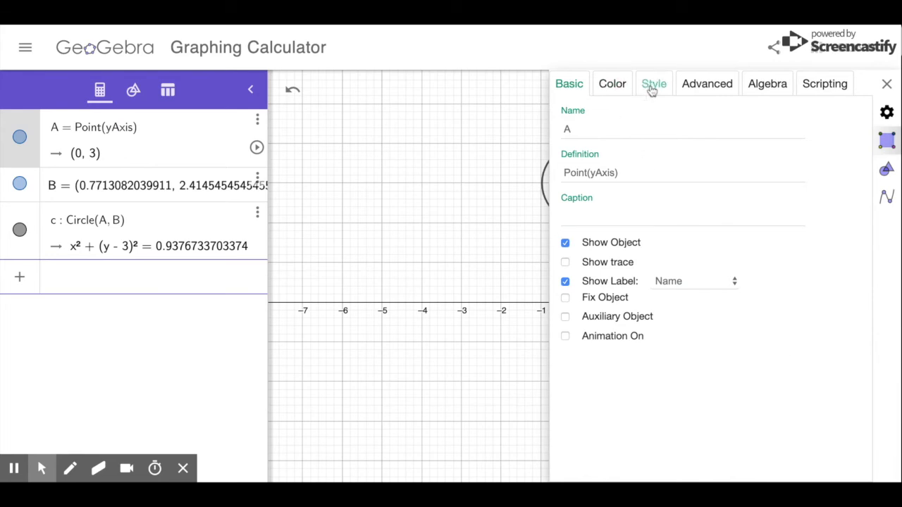
pyautogui.click(651, 91)
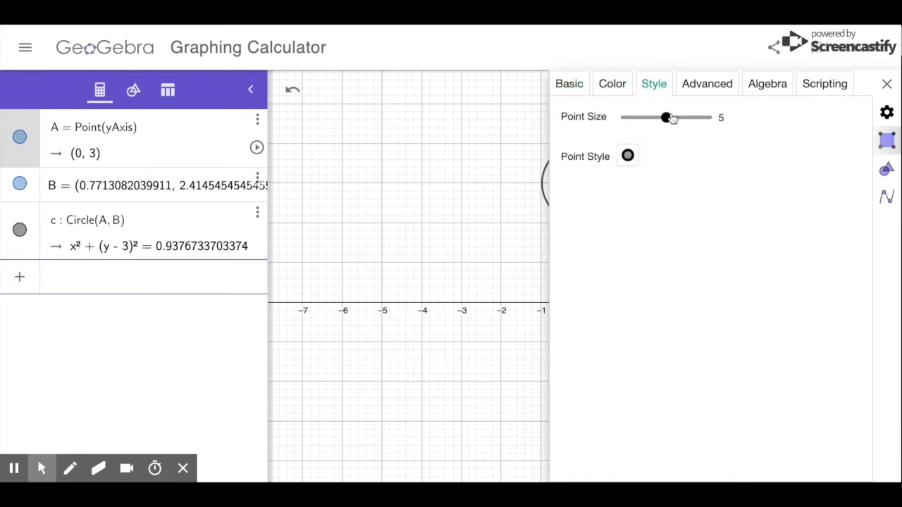
pyautogui.click(670, 120)
pyautogui.moveTo(670, 120); pyautogui.dragTo(611, 121)
pyautogui.click(886, 84)
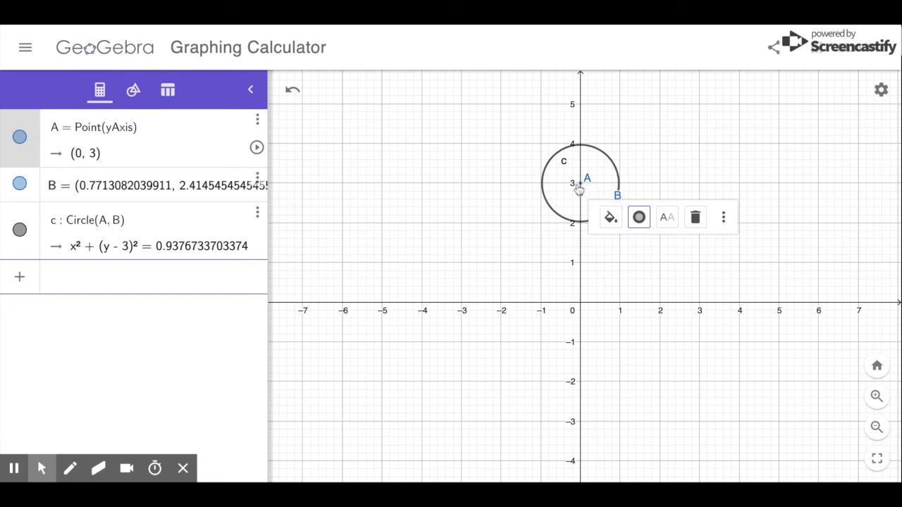
pyautogui.click(766, 212)
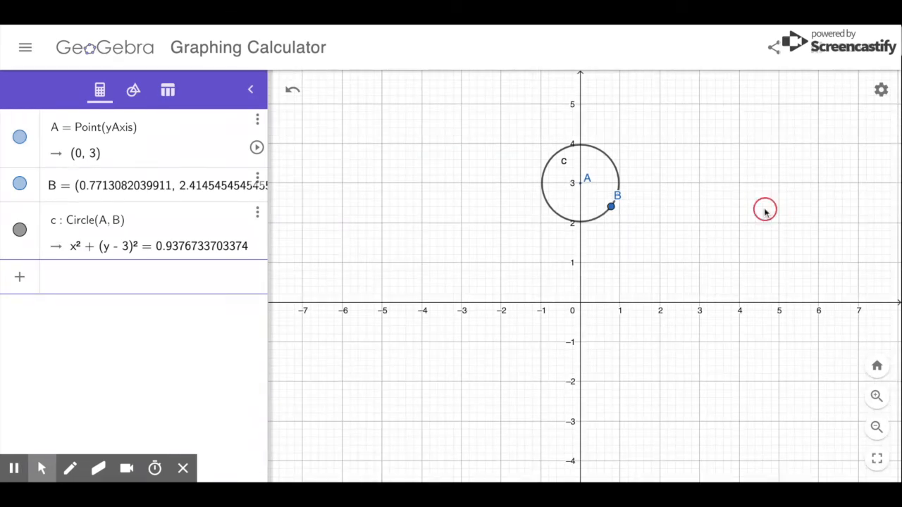
# Set the point size of point B on the circle to 1.
pyautogui.click(611, 206)
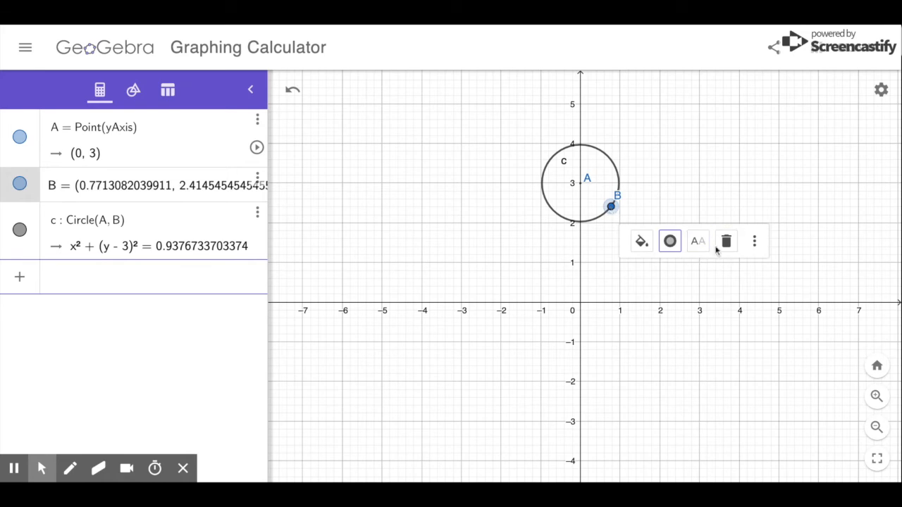
pyautogui.click(755, 243)
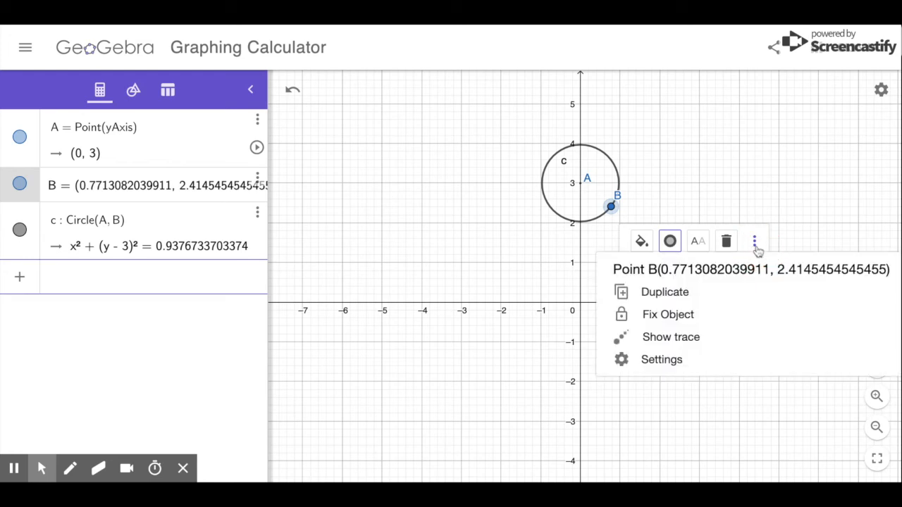
pyautogui.click(714, 360)
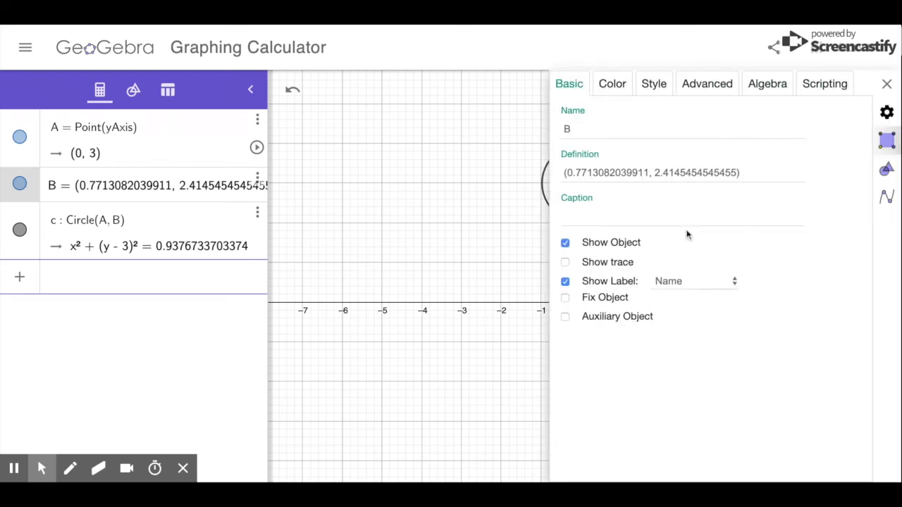
pyautogui.click(660, 90)
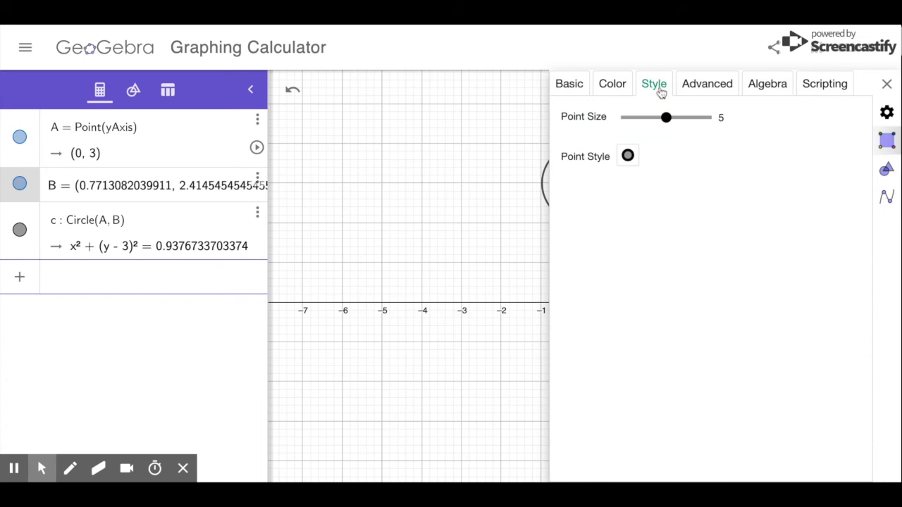
pyautogui.moveTo(666, 117); pyautogui.dragTo(627, 117)
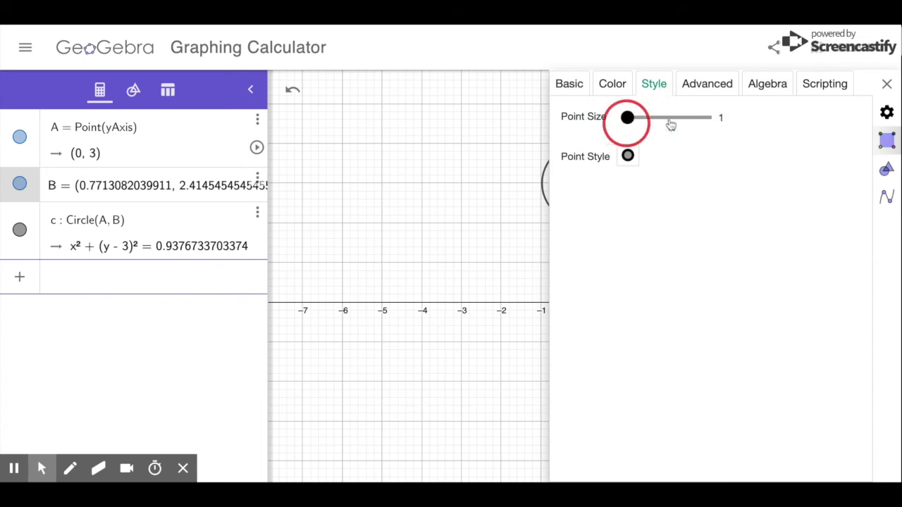
pyautogui.click(886, 83)
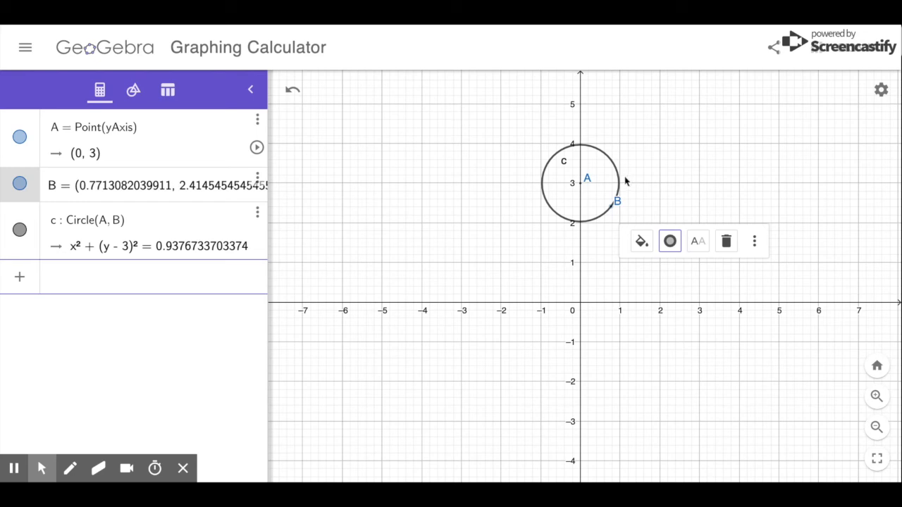
# Place two points inside the circle as eyes at about (-0.4, 3.4) and (0.4, 3.4).
pyautogui.click(133, 90)
pyautogui.scroll(6, 126, 242)
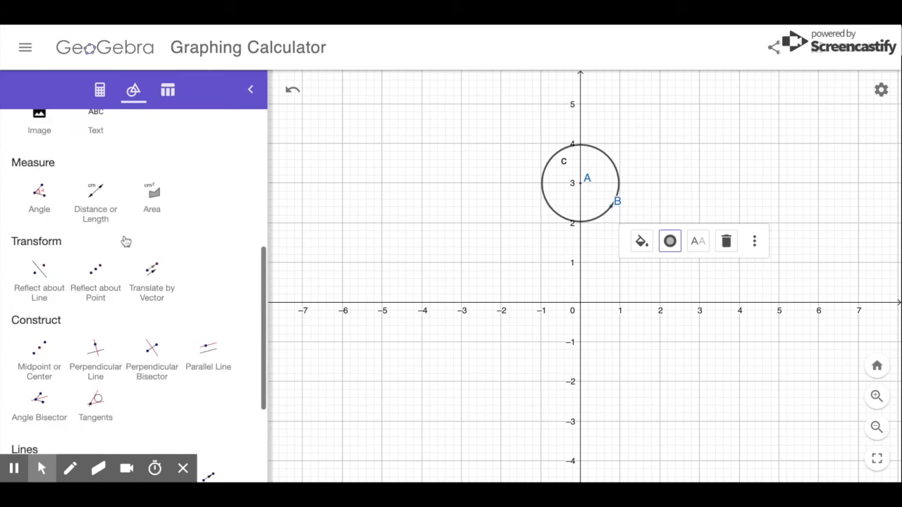
pyautogui.click(97, 166)
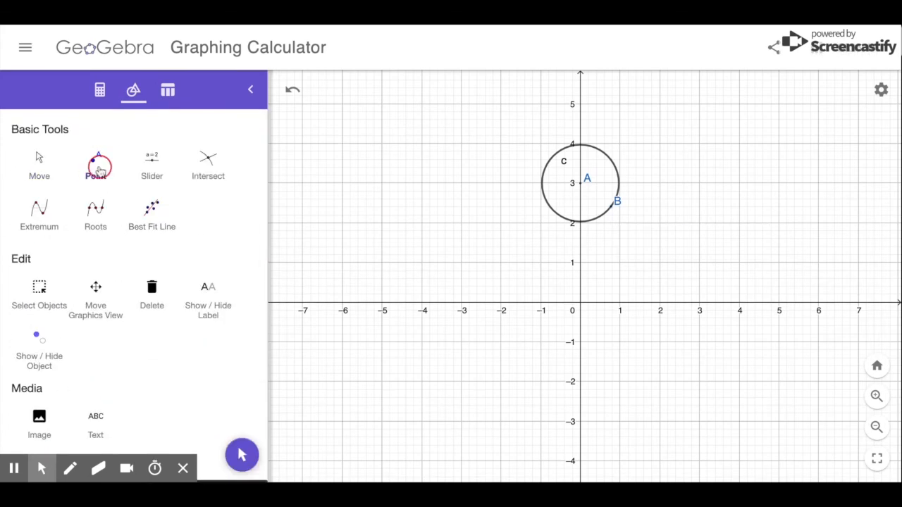
pyautogui.click(566, 167)
pyautogui.click(597, 169)
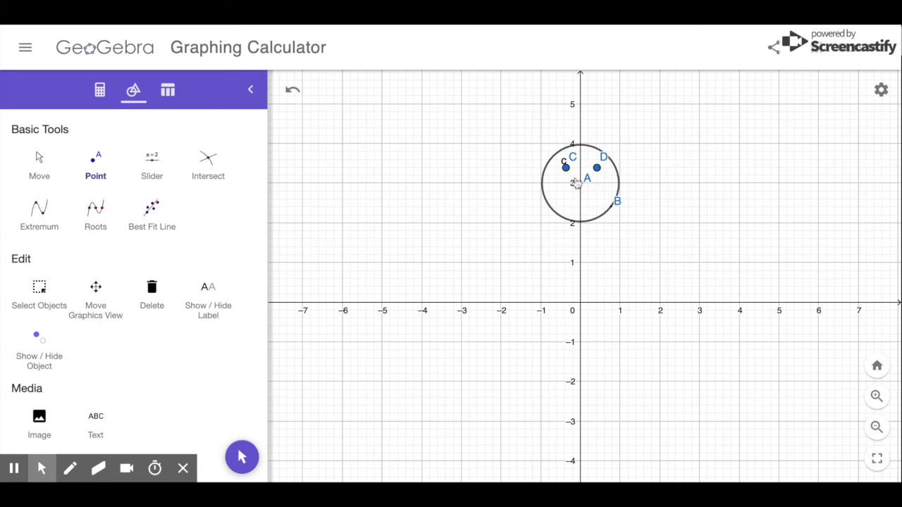
# Look through the available drawing tools, from the basic, measuring and transforming ones to lines and circles.
pyautogui.scroll(-10, 153, 326)
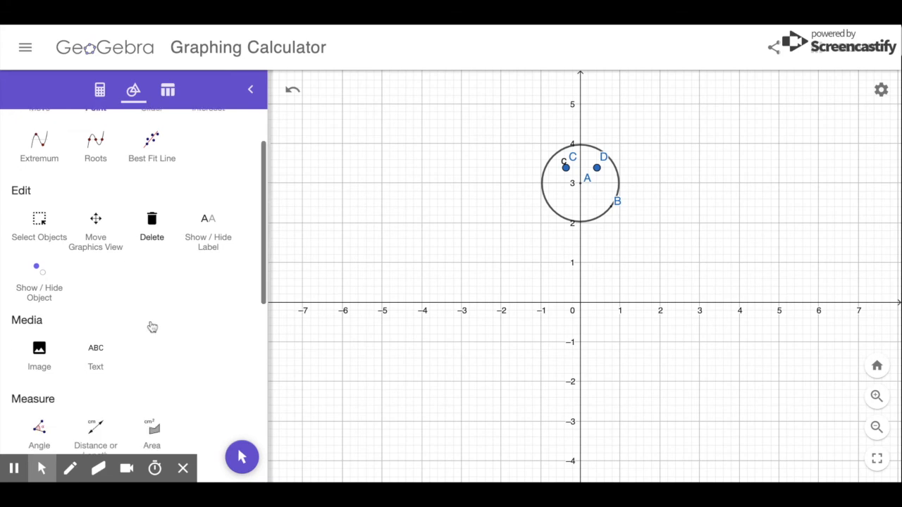
pyautogui.scroll(-5, 153, 327)
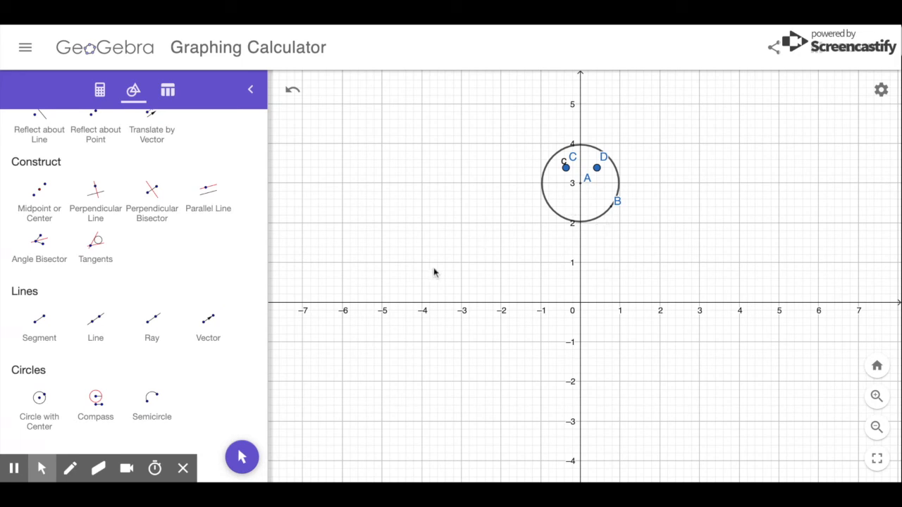
pyautogui.scroll(10, 149, 226)
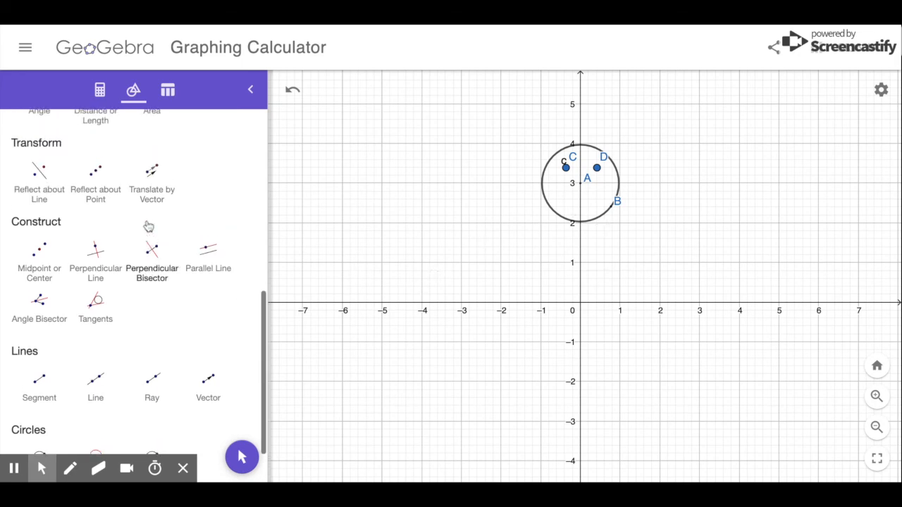
pyautogui.scroll(10, 149, 225)
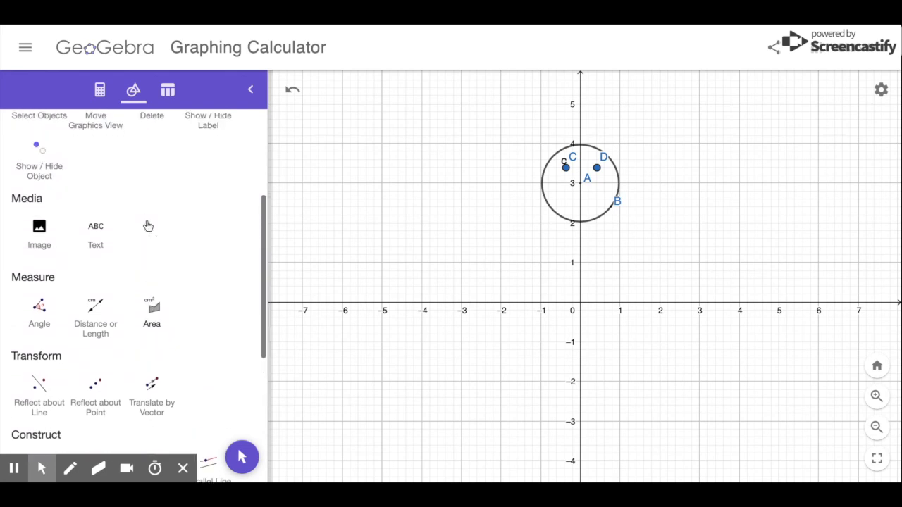
pyautogui.scroll(4, 148, 225)
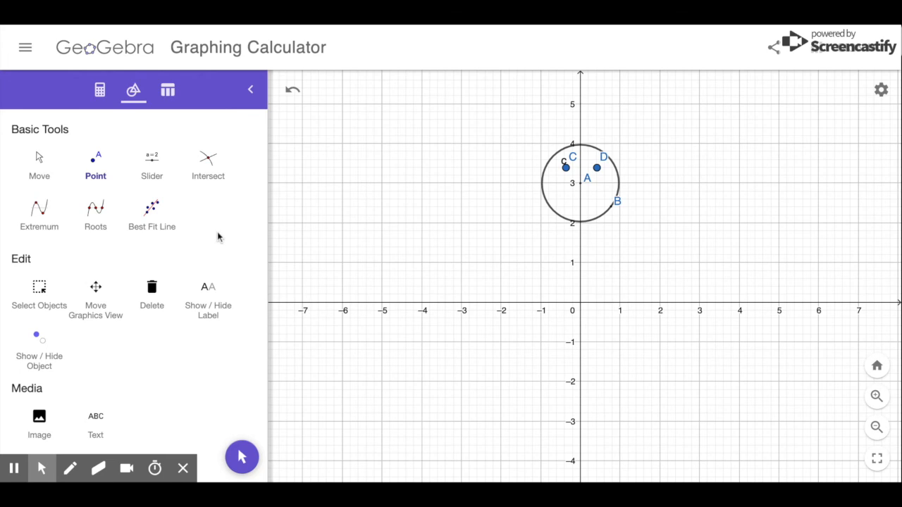
pyautogui.scroll(-10, 218, 238)
pyautogui.scroll(-5, 217, 237)
pyautogui.scroll(-2, 217, 238)
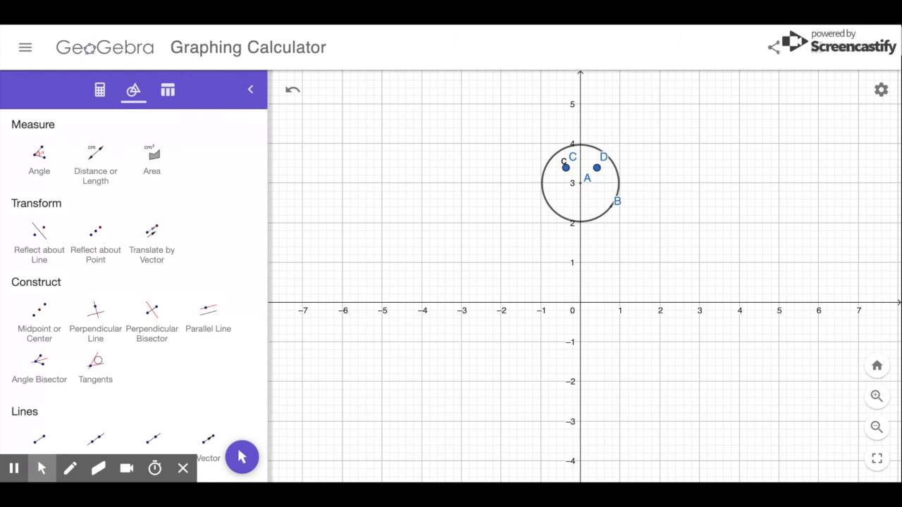